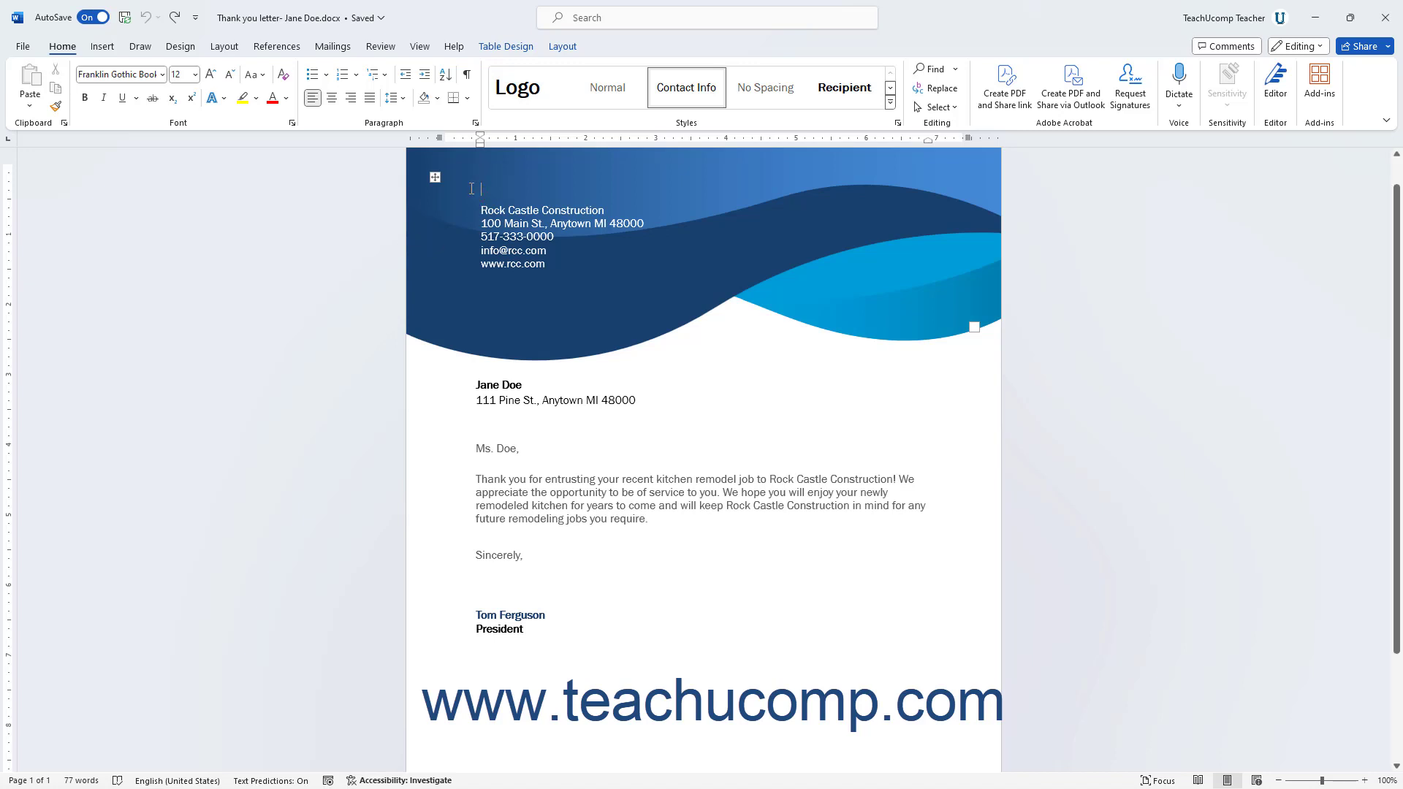
- Open Online Pictures from Insert > Pictures to browse the Bing picture categories
{"action": "left_click", "coordinate": [102, 46]}
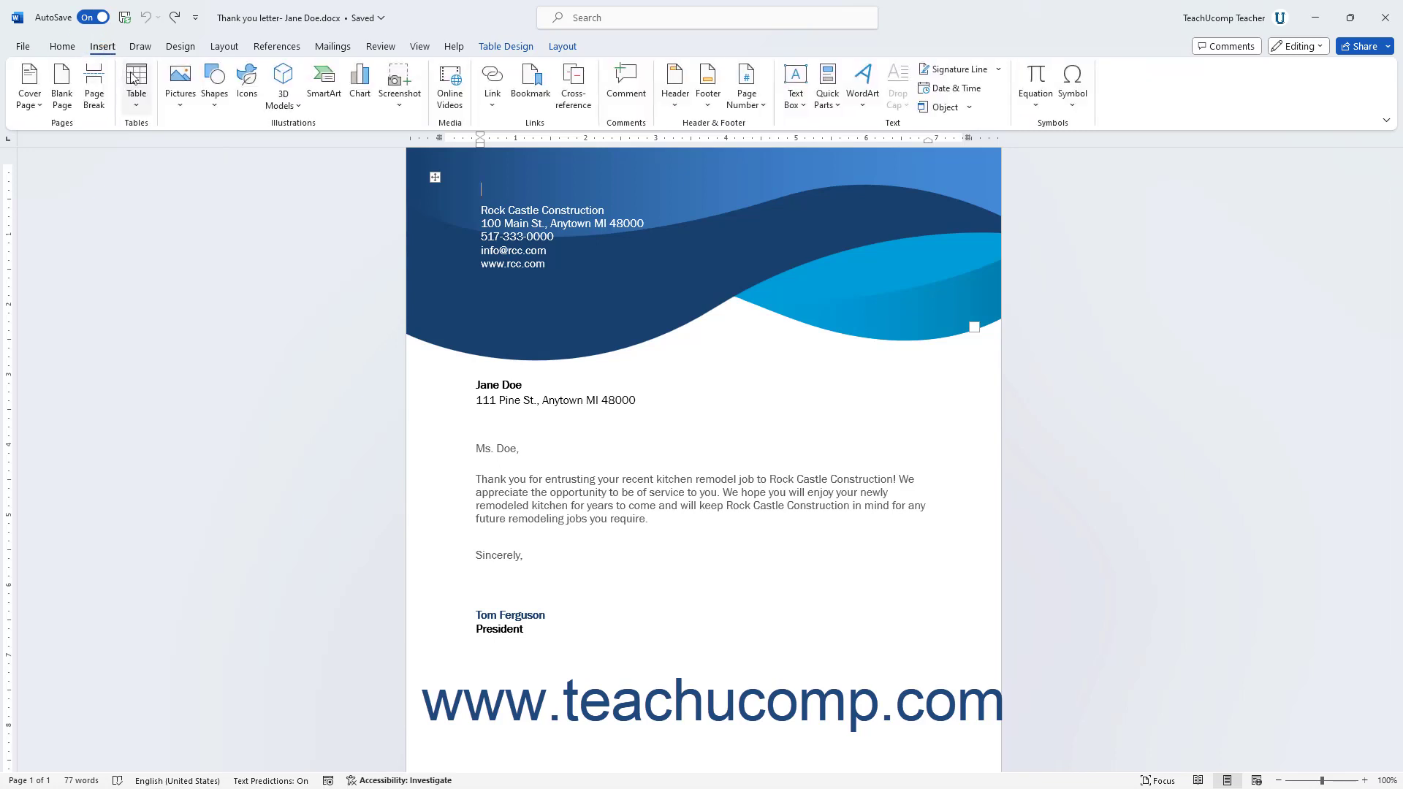
{"action": "left_click", "coordinate": [189, 112]}
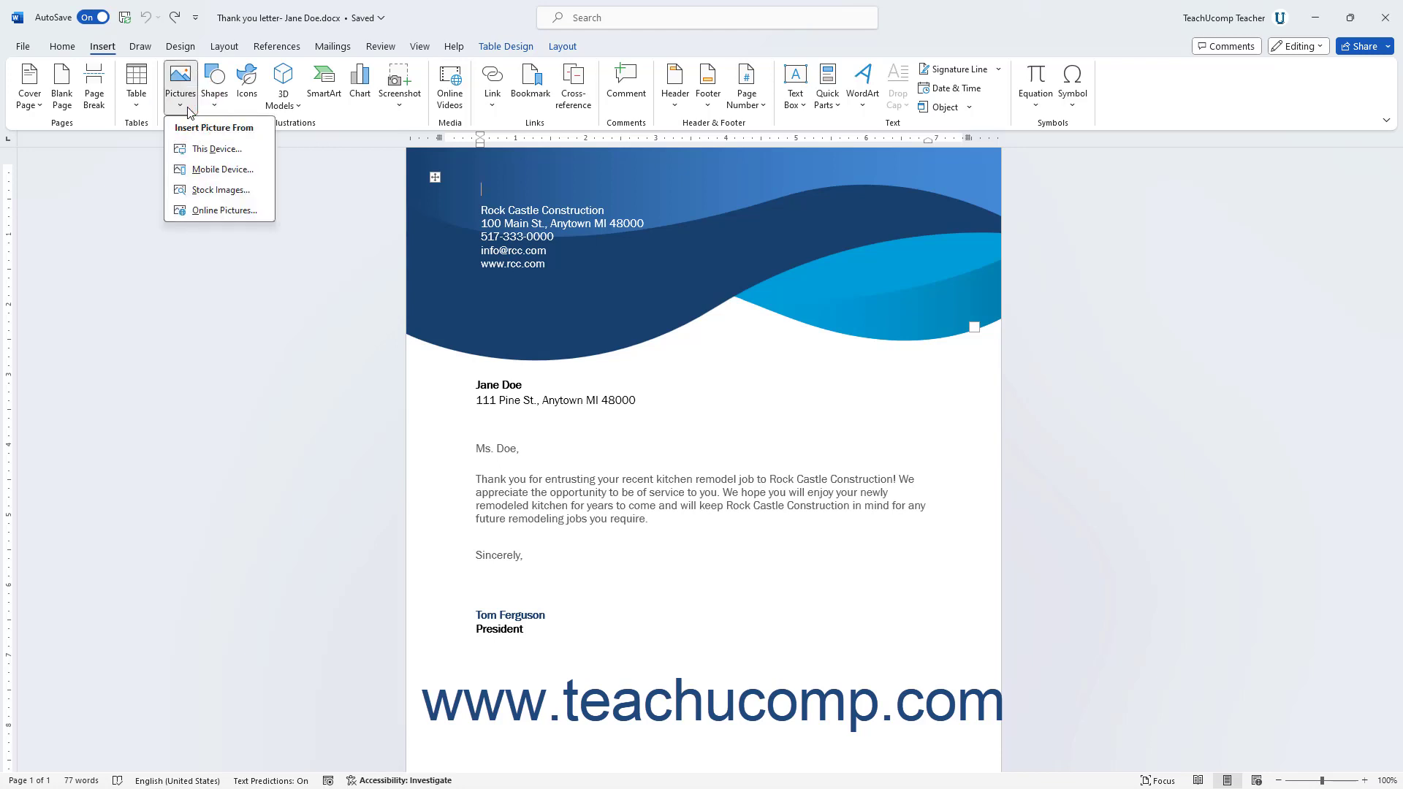
{"action": "left_click", "coordinate": [222, 209]}
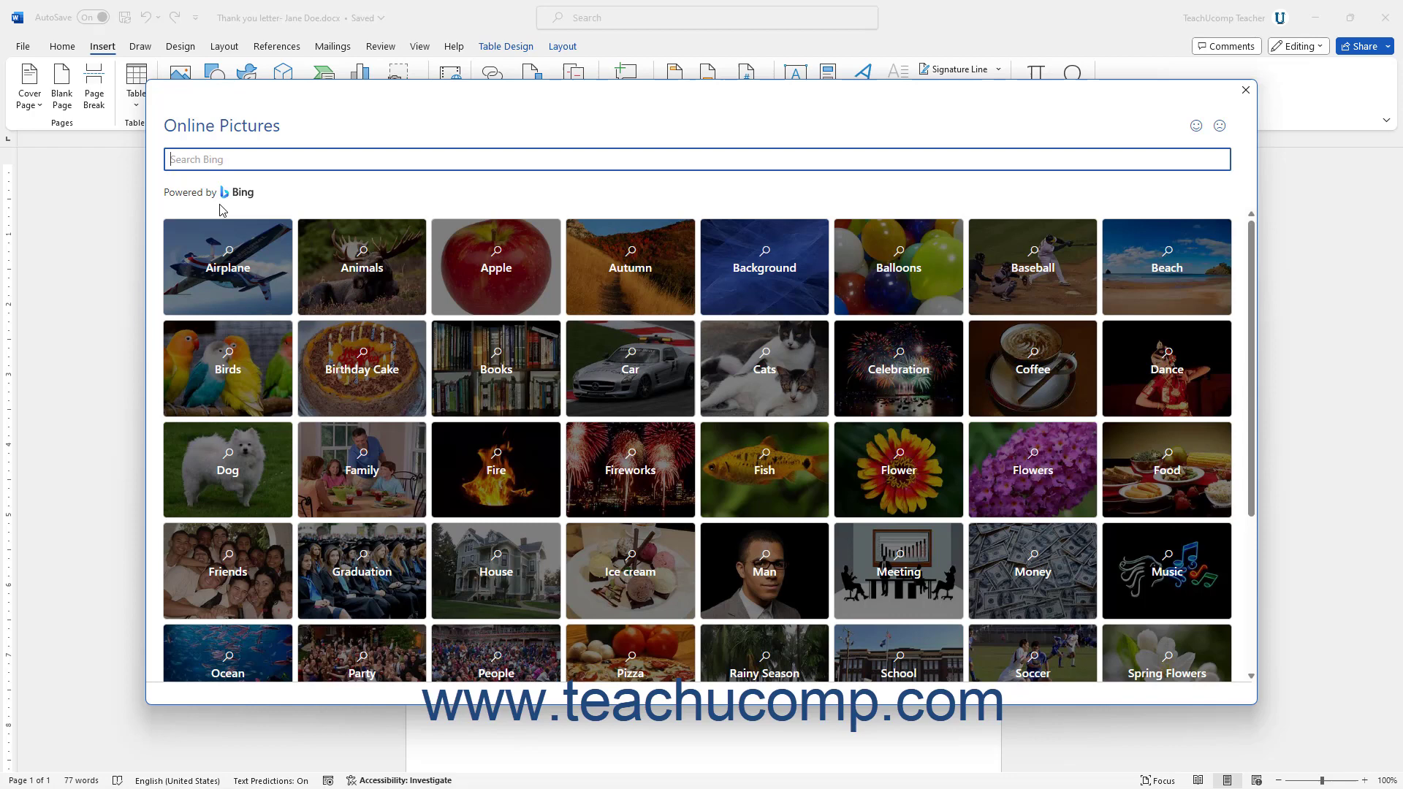
{"action": "left_click", "coordinate": [222, 159]}
{"action": "type", "text": "construction"}
{"action": "key", "text": "Return"}
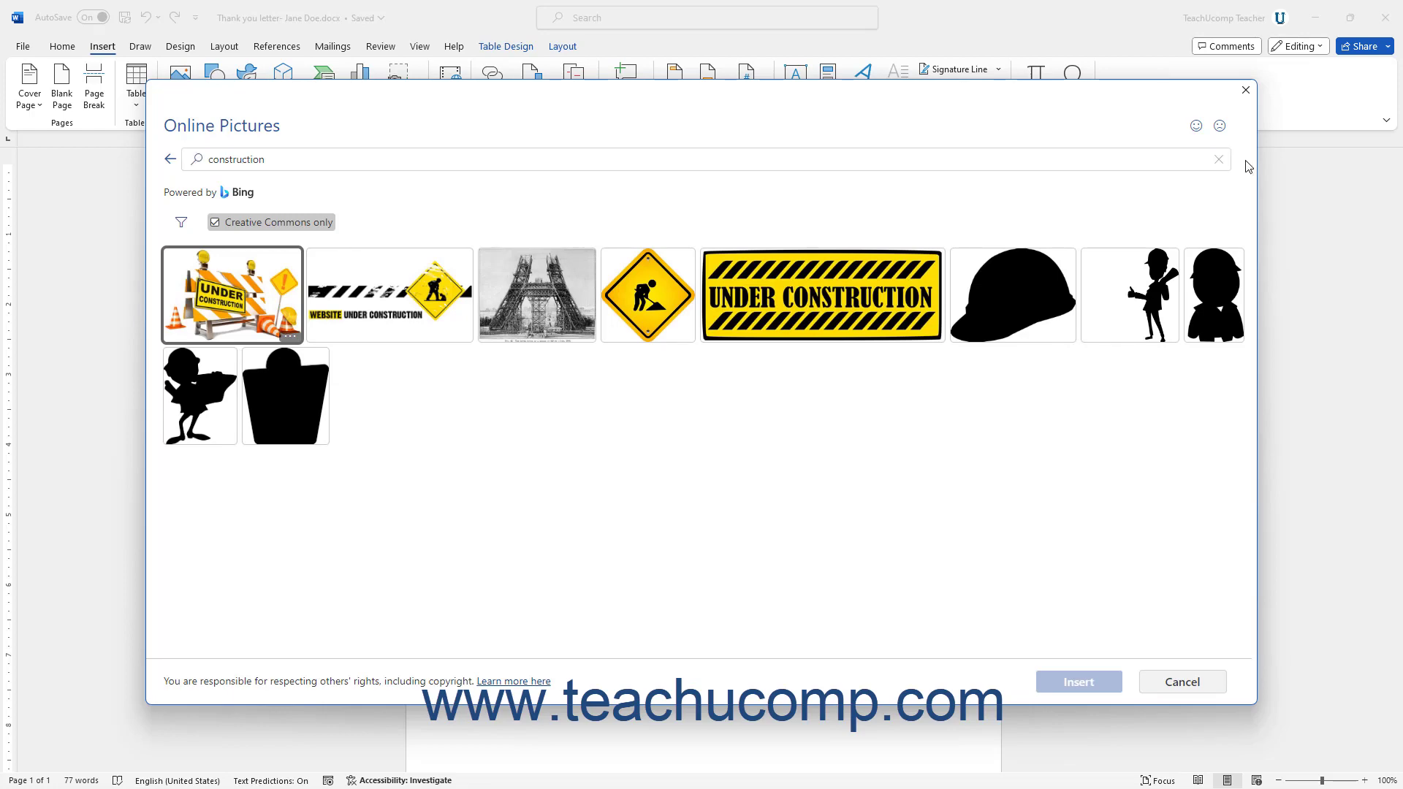
{"action": "left_click", "coordinate": [1218, 160]}
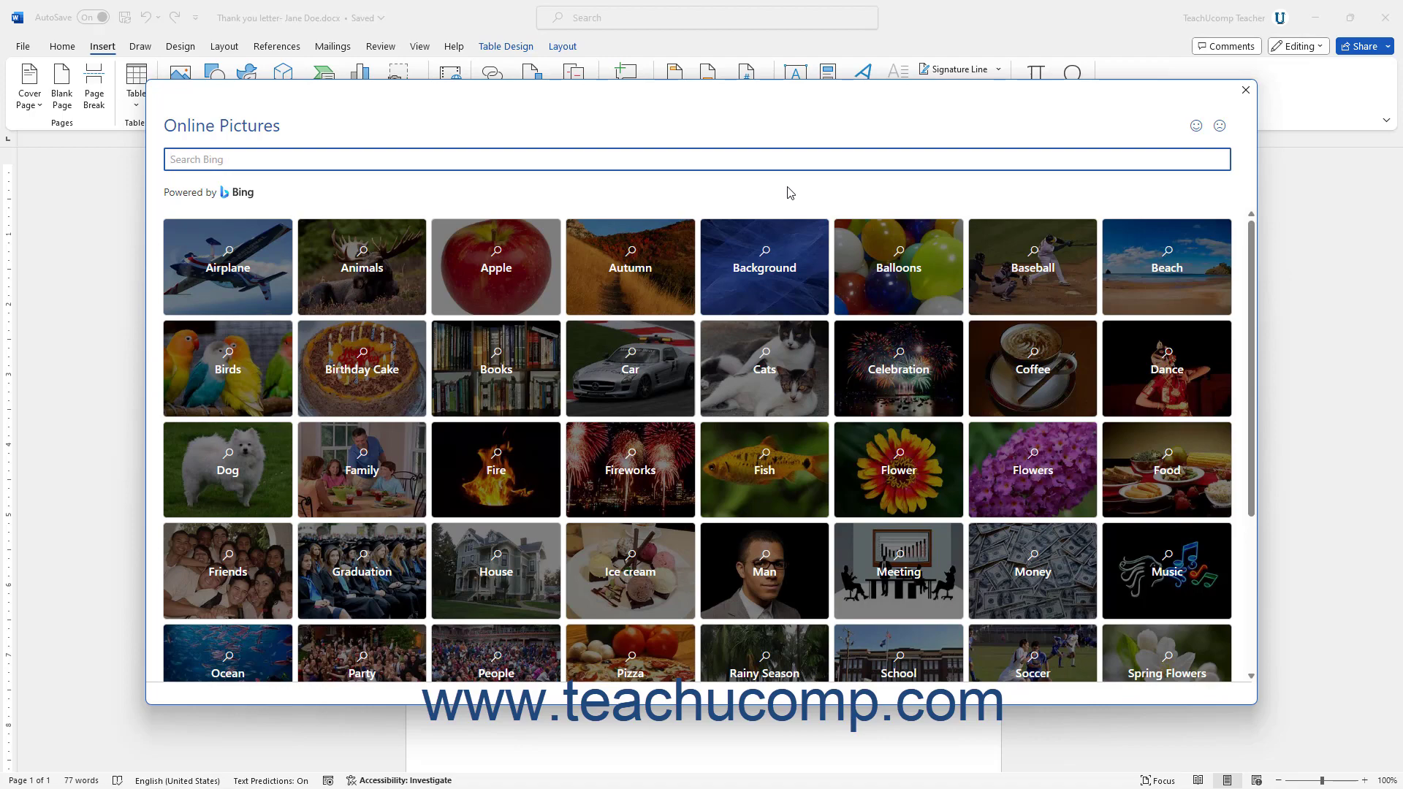
{"action": "scroll", "coordinate": [782, 234], "scroll_direction": "down", "scroll_amount": 3}
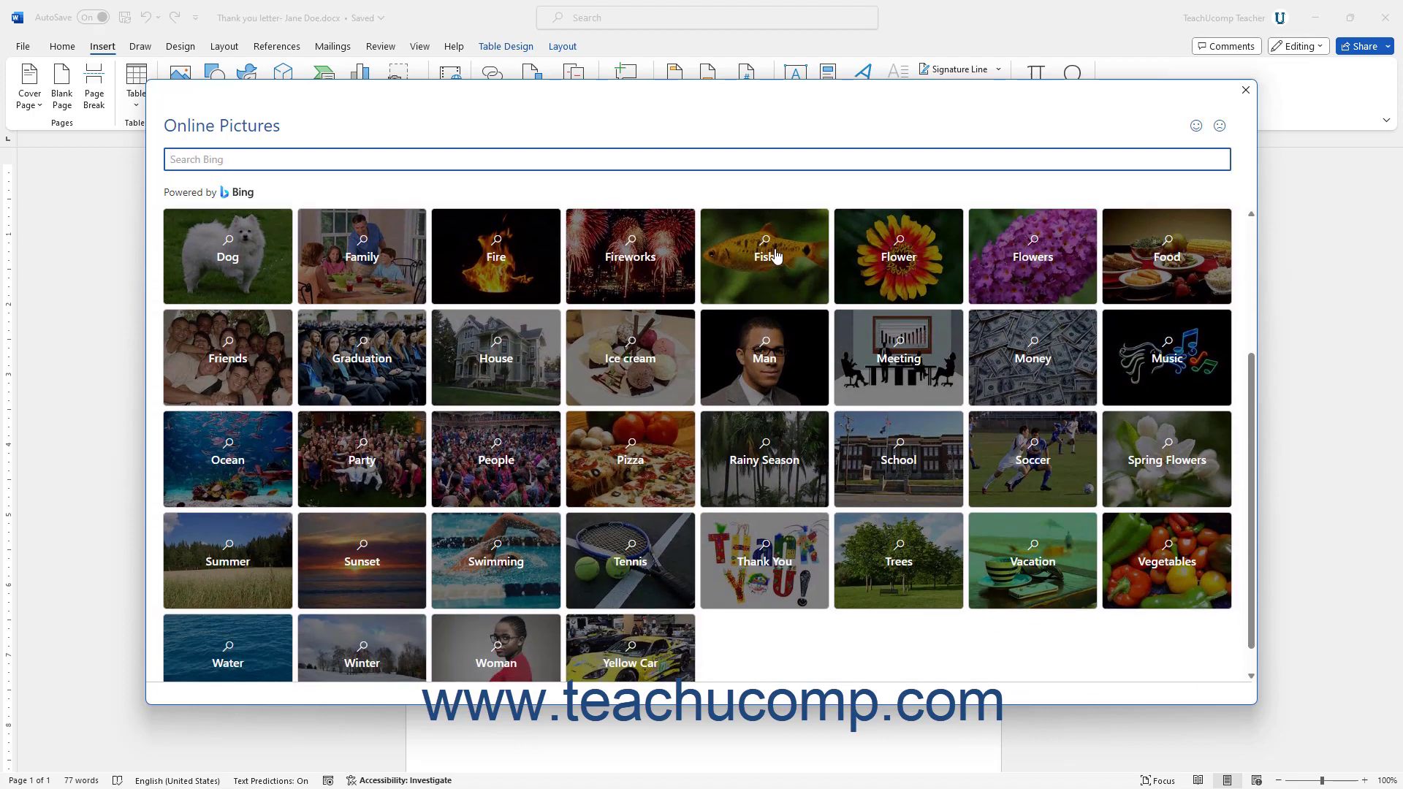
- Insert the meeting-table photo from the Online Pictures Meeting category into the letter
{"action": "left_click", "coordinate": [874, 307]}
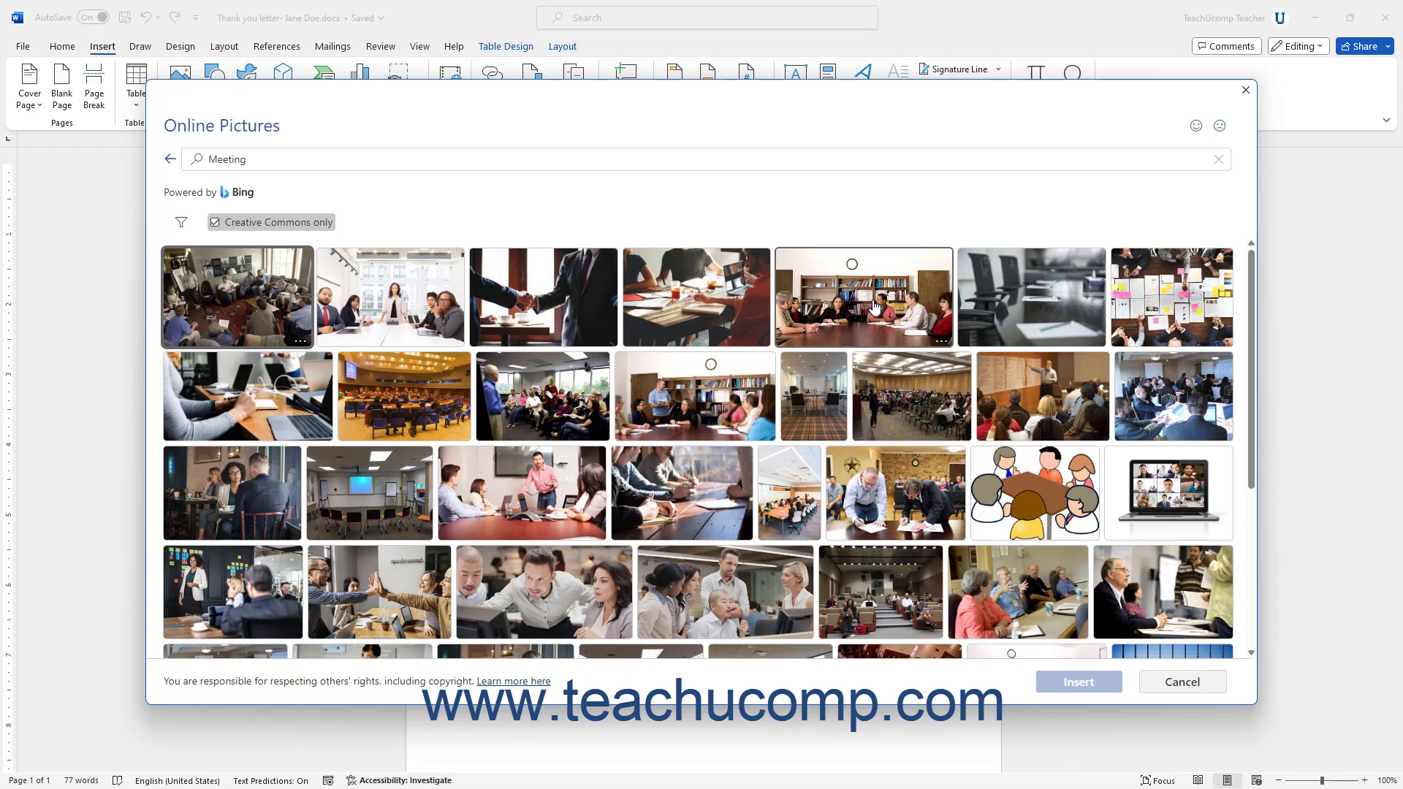
{"action": "left_click", "coordinate": [731, 486]}
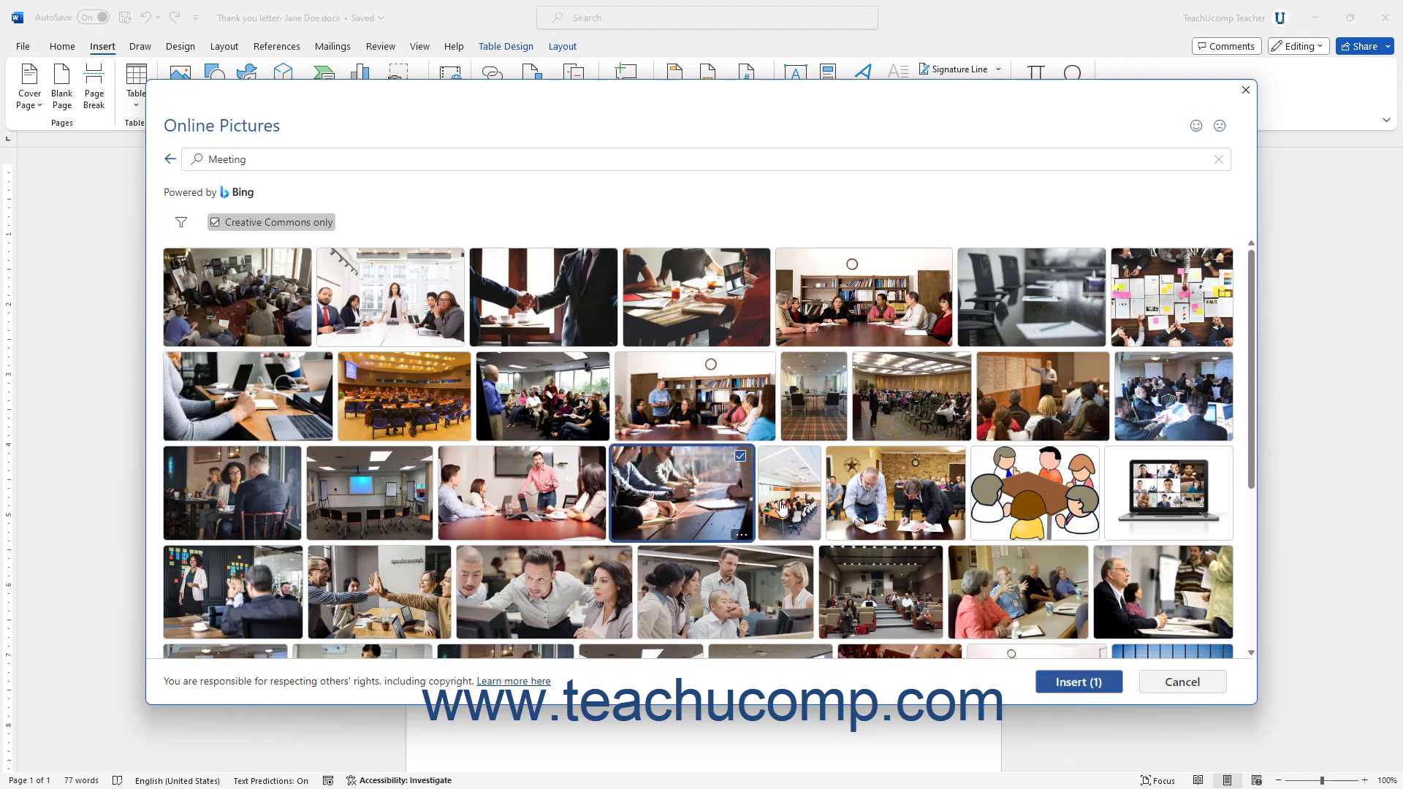
{"action": "left_click", "coordinate": [1063, 682]}
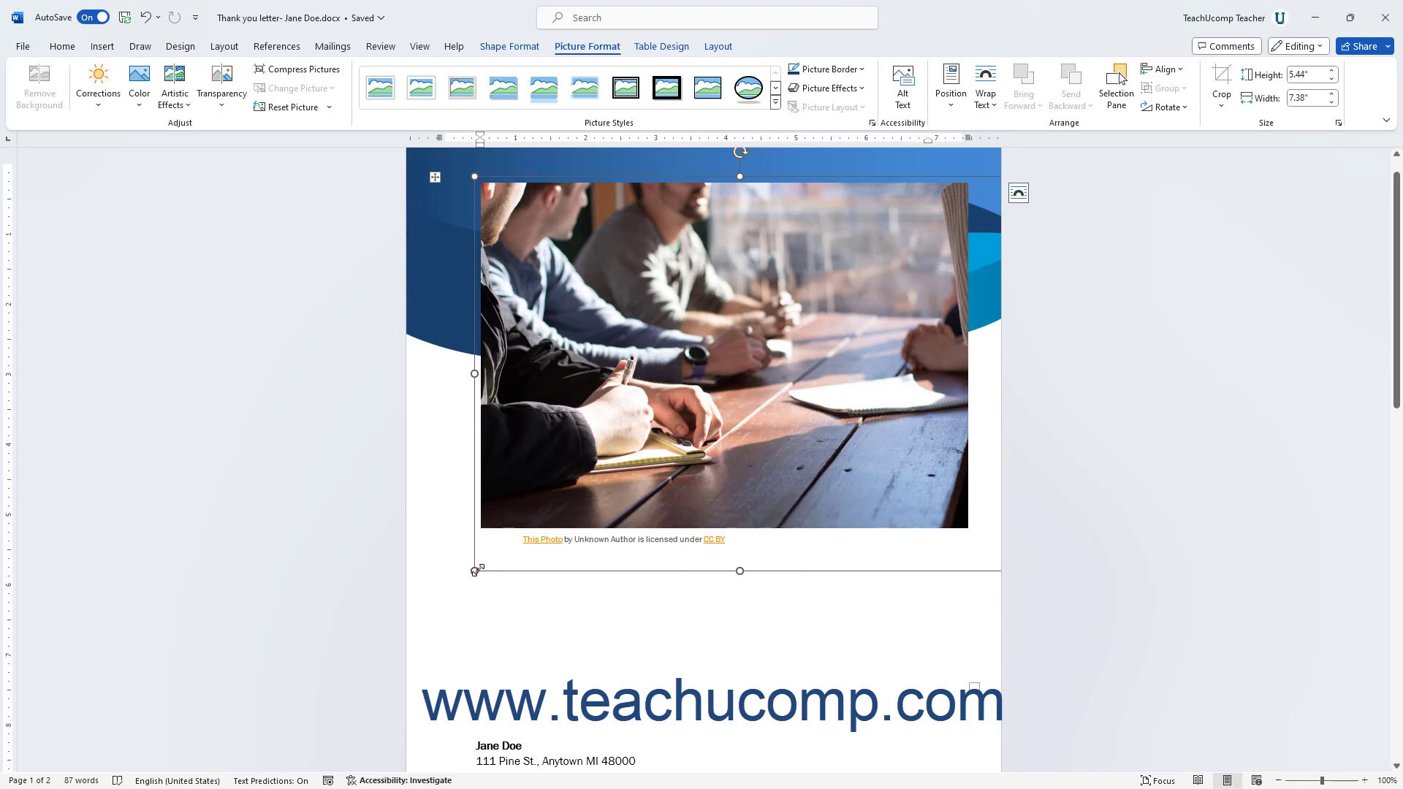
- Shrink the meeting photo, then undo back to before the picture insertion
{"action": "left_click_drag", "start_coordinate": [476, 570], "coordinate": [844, 269]}
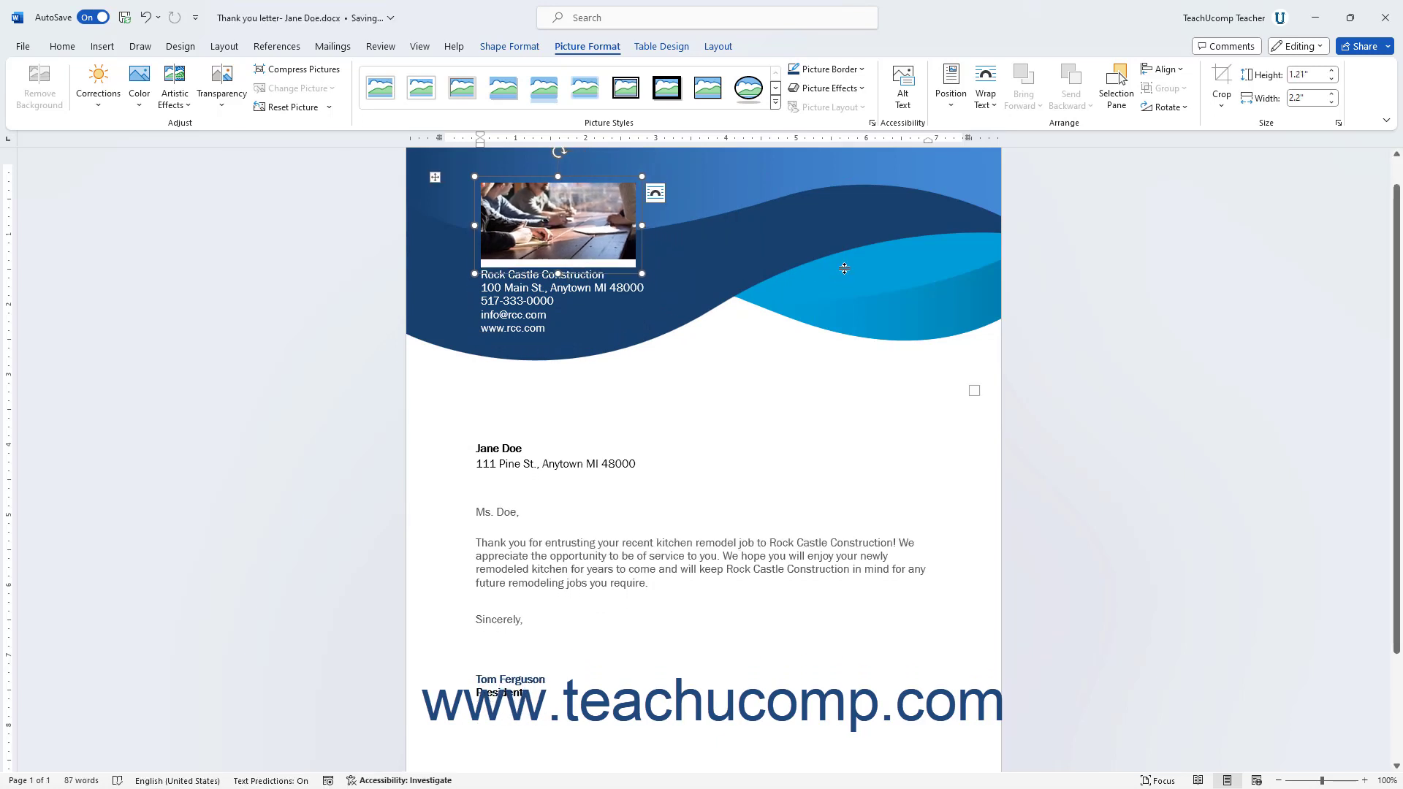
{"action": "left_click", "coordinate": [158, 17]}
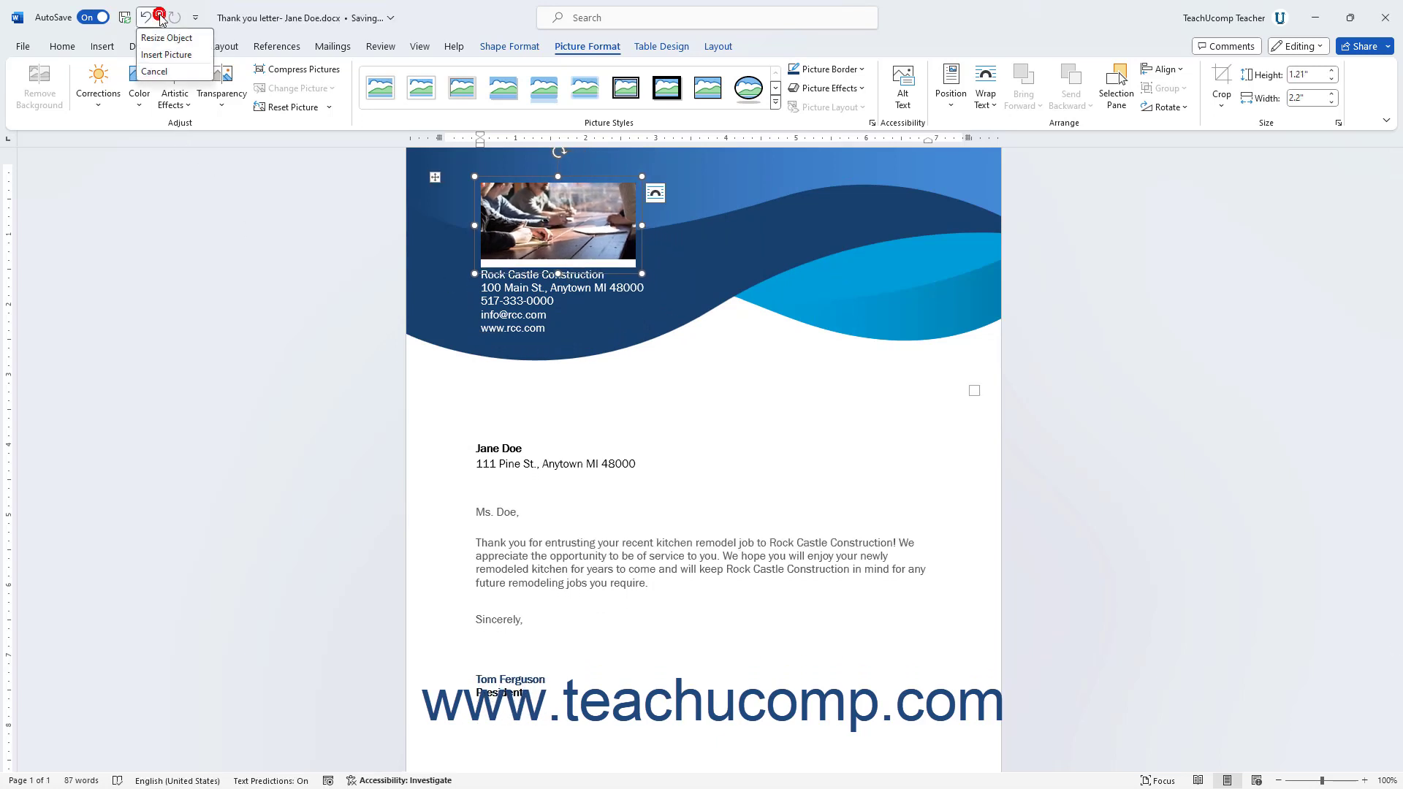
{"action": "left_click", "coordinate": [167, 55]}
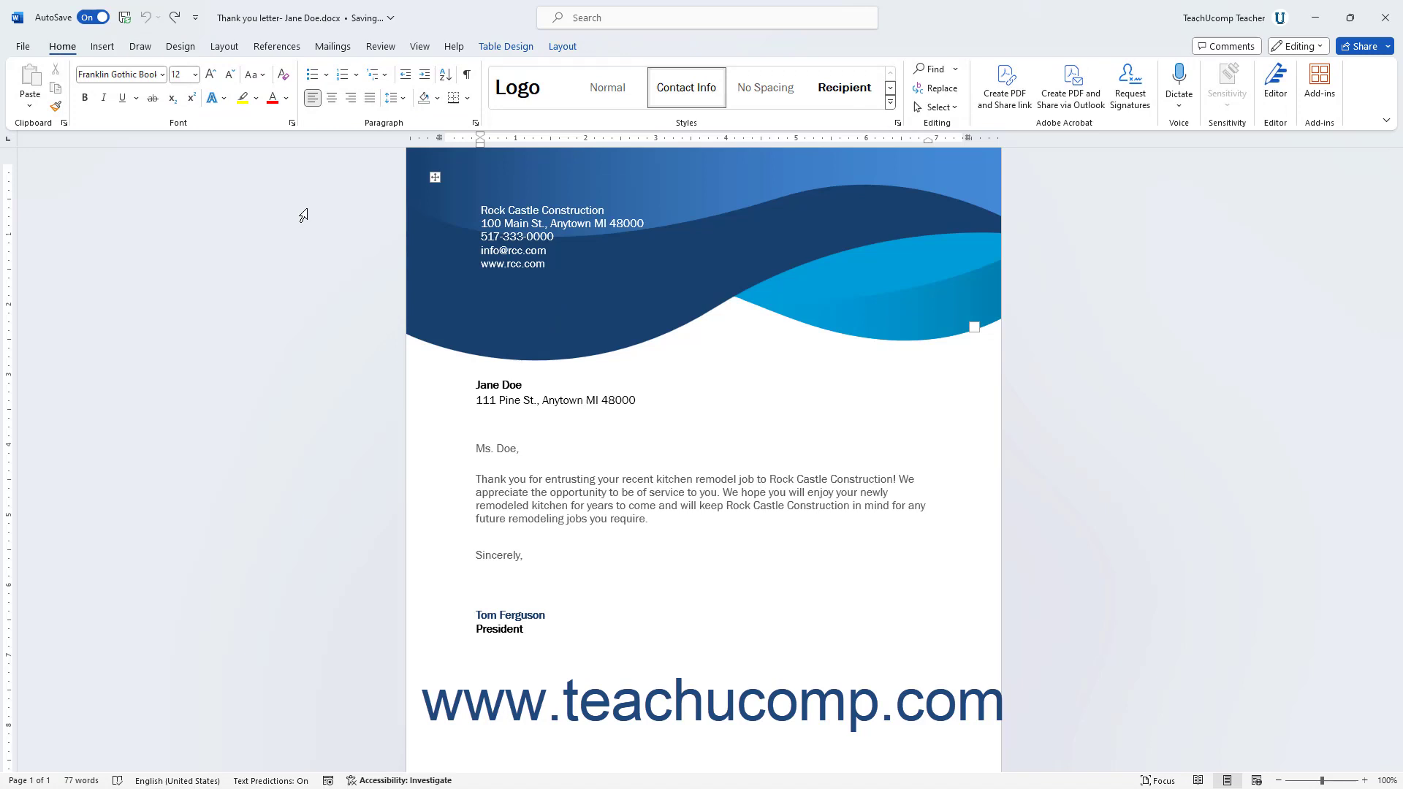
- Open the Stock Images library from Insert > Pictures
{"action": "left_click", "coordinate": [105, 46]}
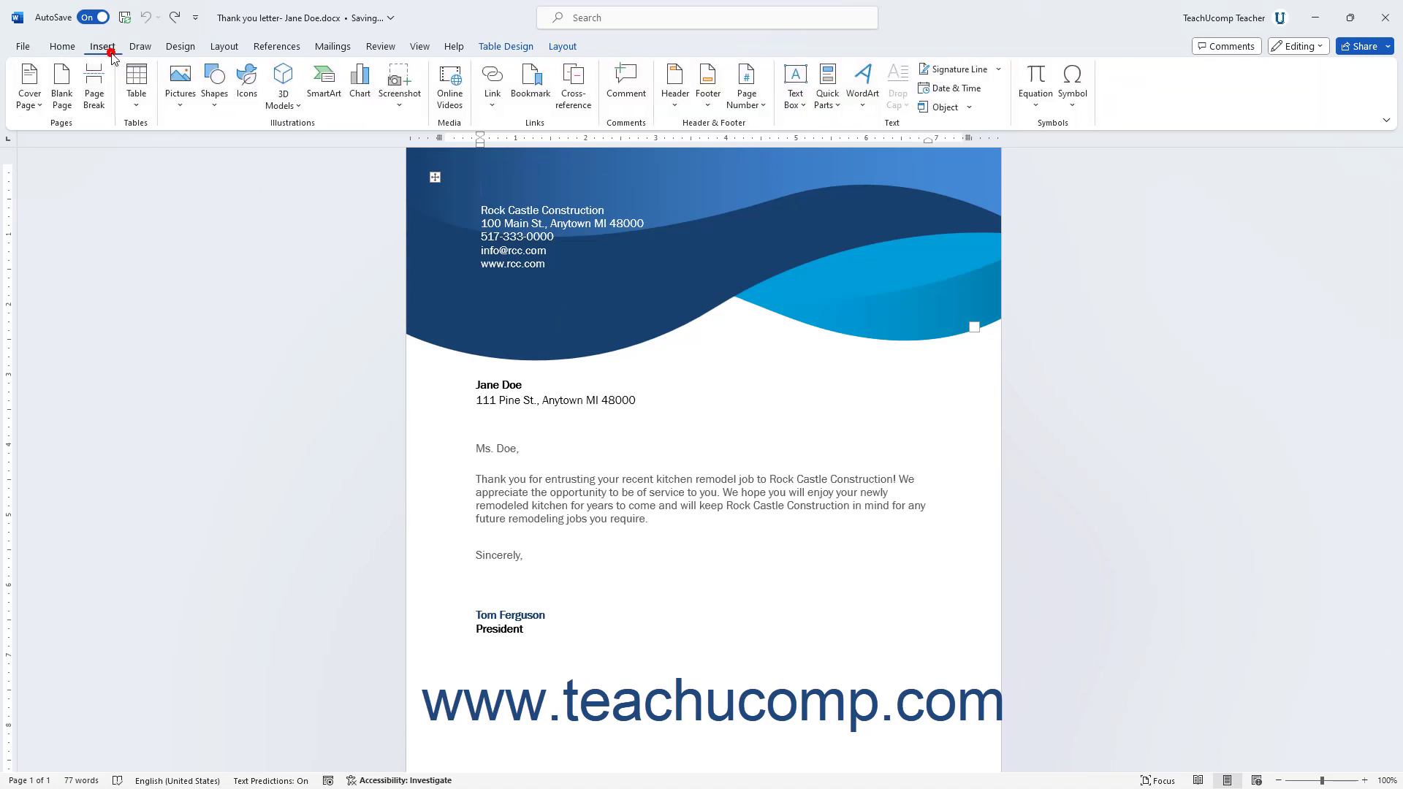
{"action": "left_click", "coordinate": [186, 97]}
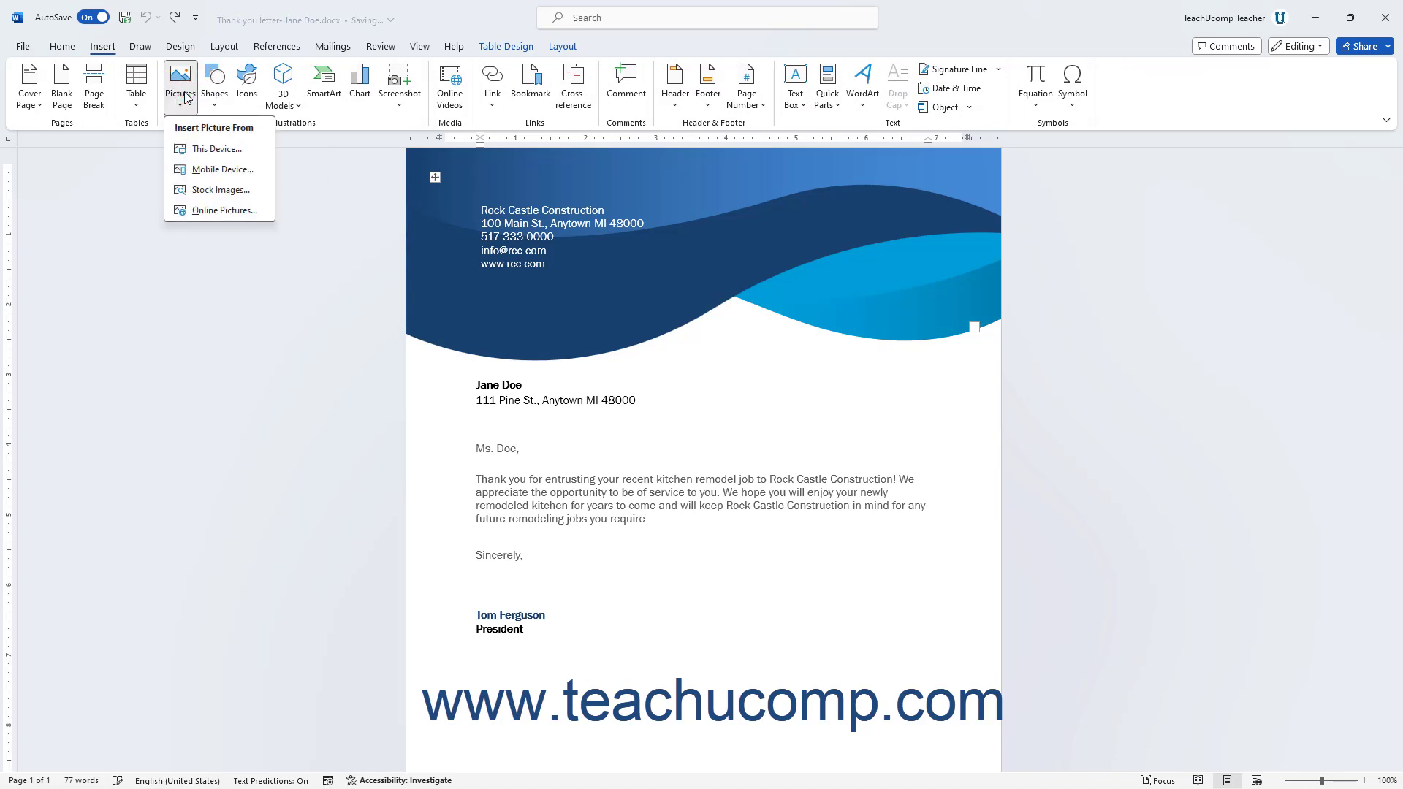
{"action": "left_click", "coordinate": [202, 191]}
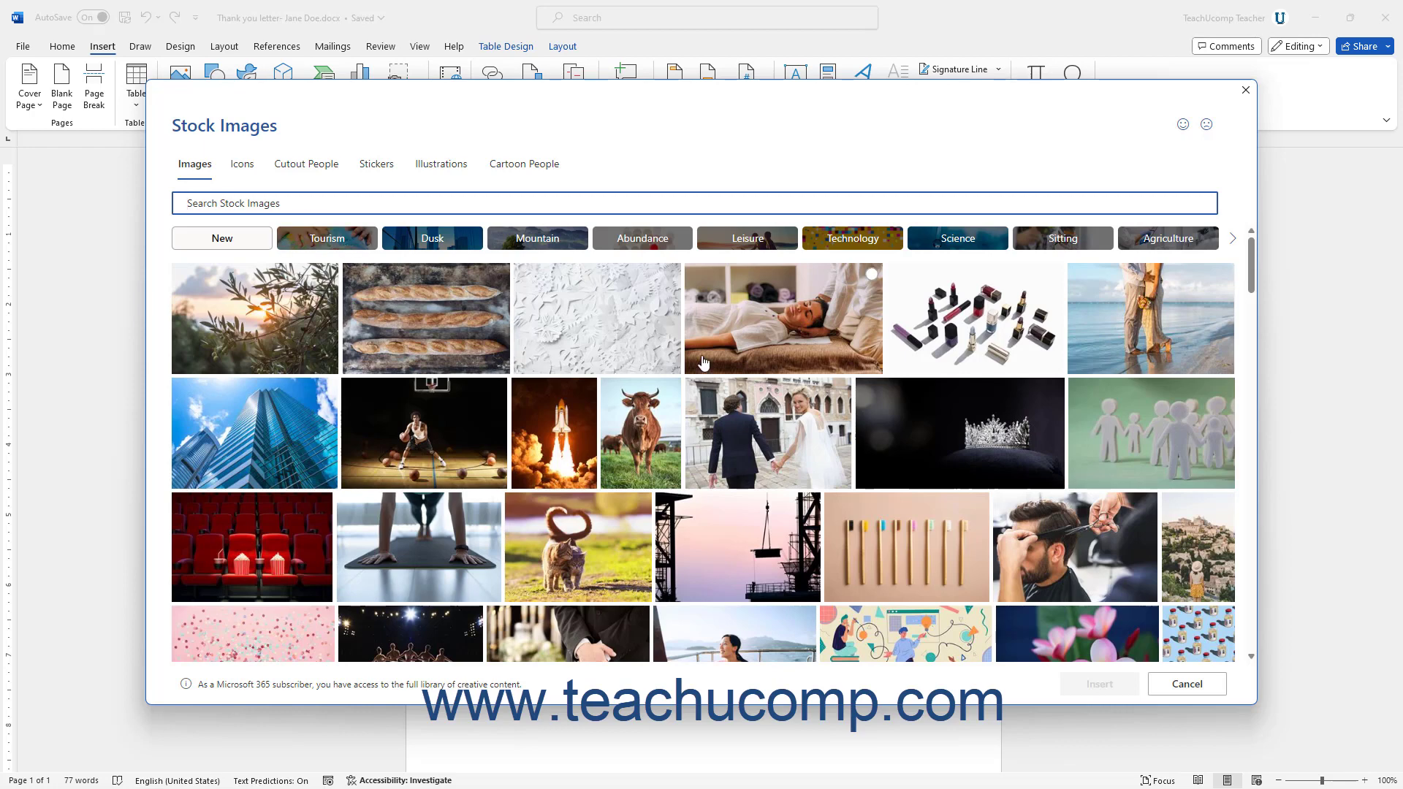
- Select the pink flower photo from the Environment stock category, then clear the Environment search
{"action": "scroll", "coordinate": [703, 363], "scroll_direction": "down", "scroll_amount": 2}
{"action": "scroll", "coordinate": [703, 363], "scroll_direction": "up", "scroll_amount": 2}
{"action": "left_click", "coordinate": [1233, 244]}
{"action": "left_click", "coordinate": [1235, 244]}
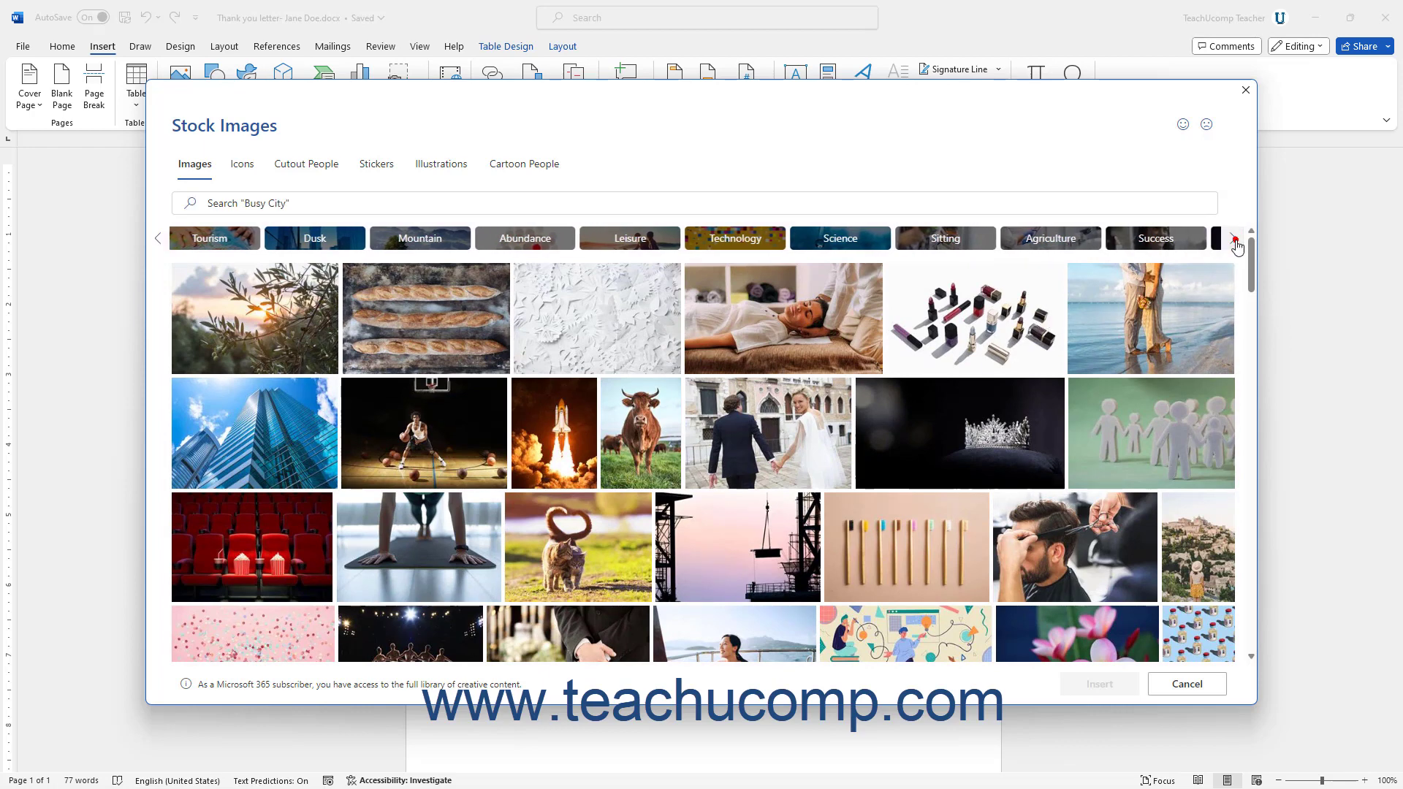
{"action": "left_click", "coordinate": [1235, 245]}
{"action": "left_click", "coordinate": [1235, 242]}
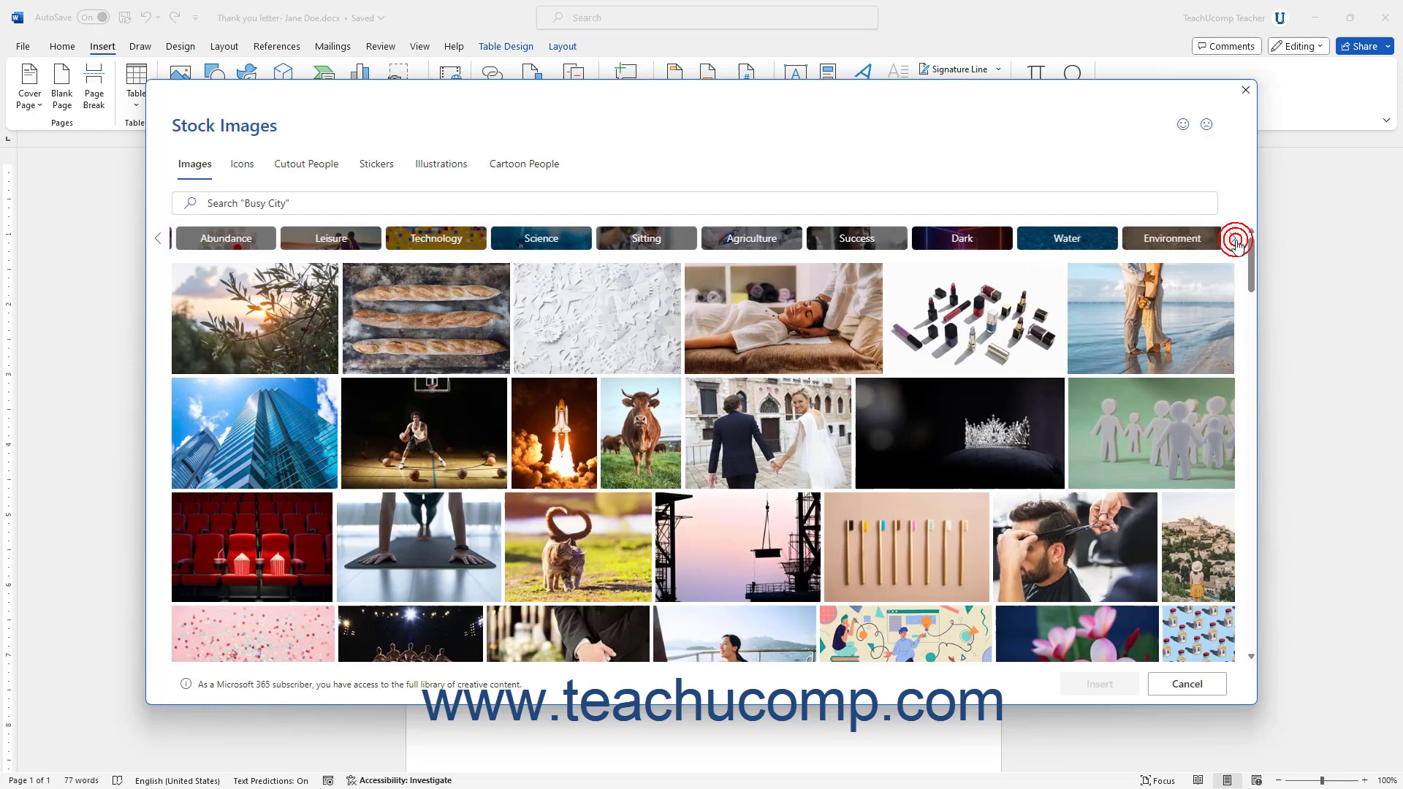
{"action": "left_click", "coordinate": [1199, 245]}
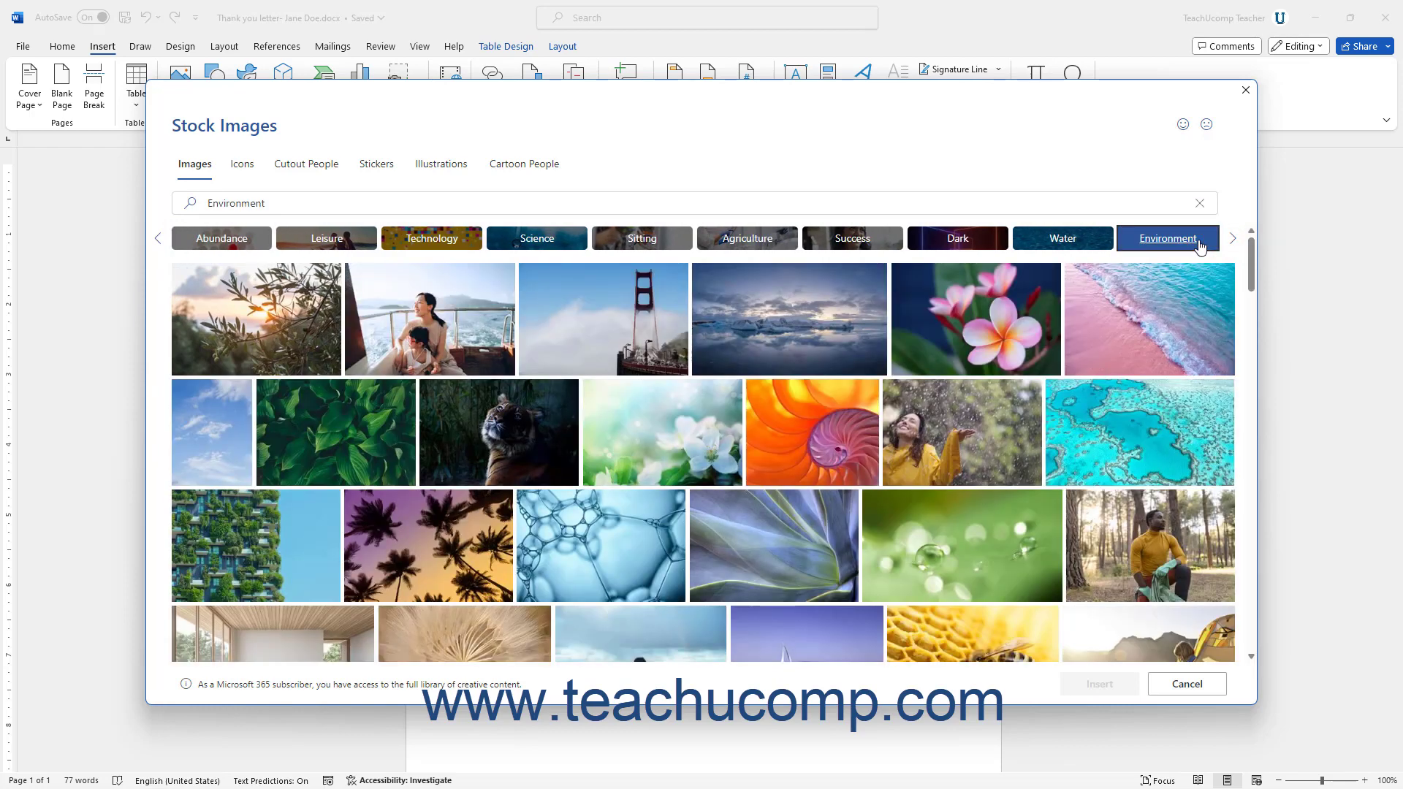
{"action": "left_click", "coordinate": [1001, 320]}
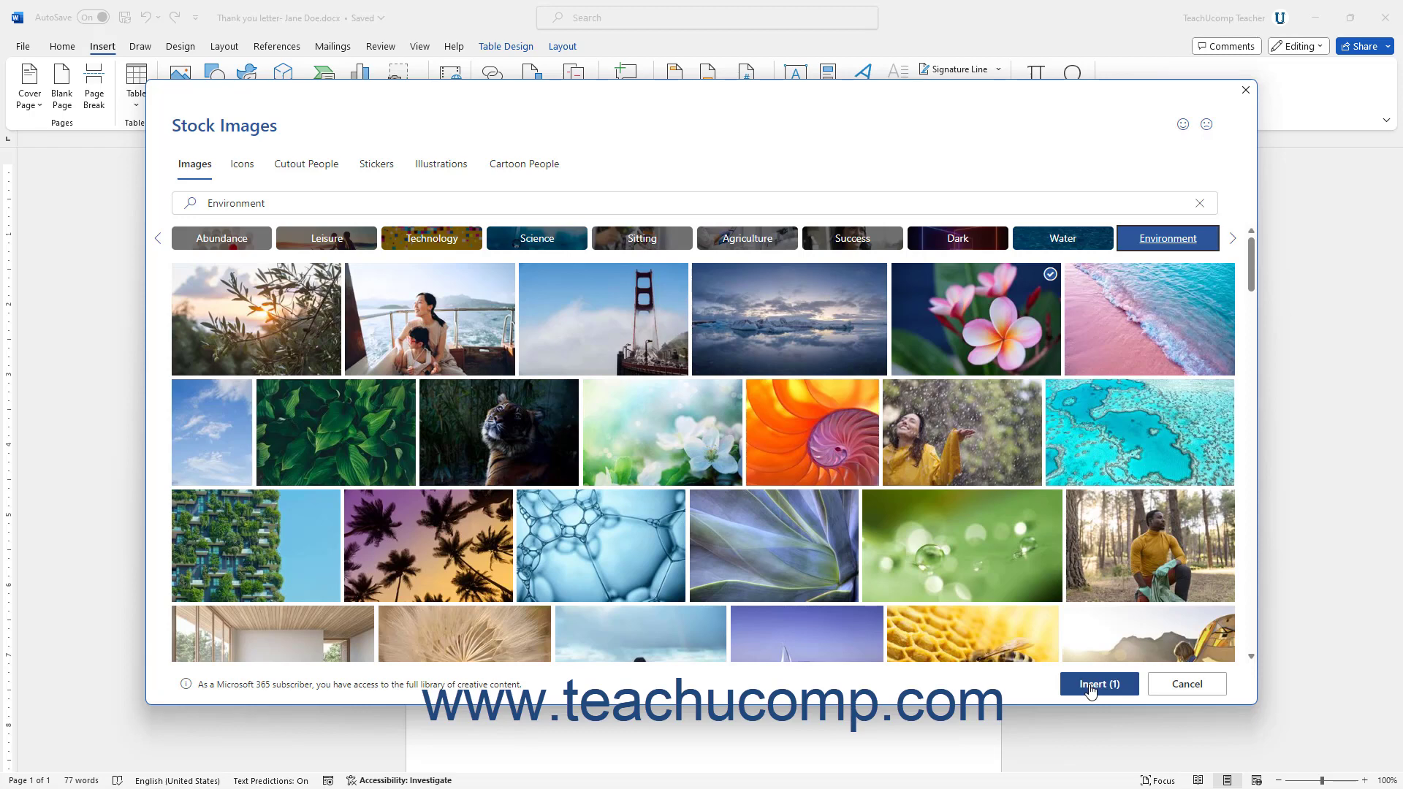
{"action": "left_click", "coordinate": [1200, 203]}
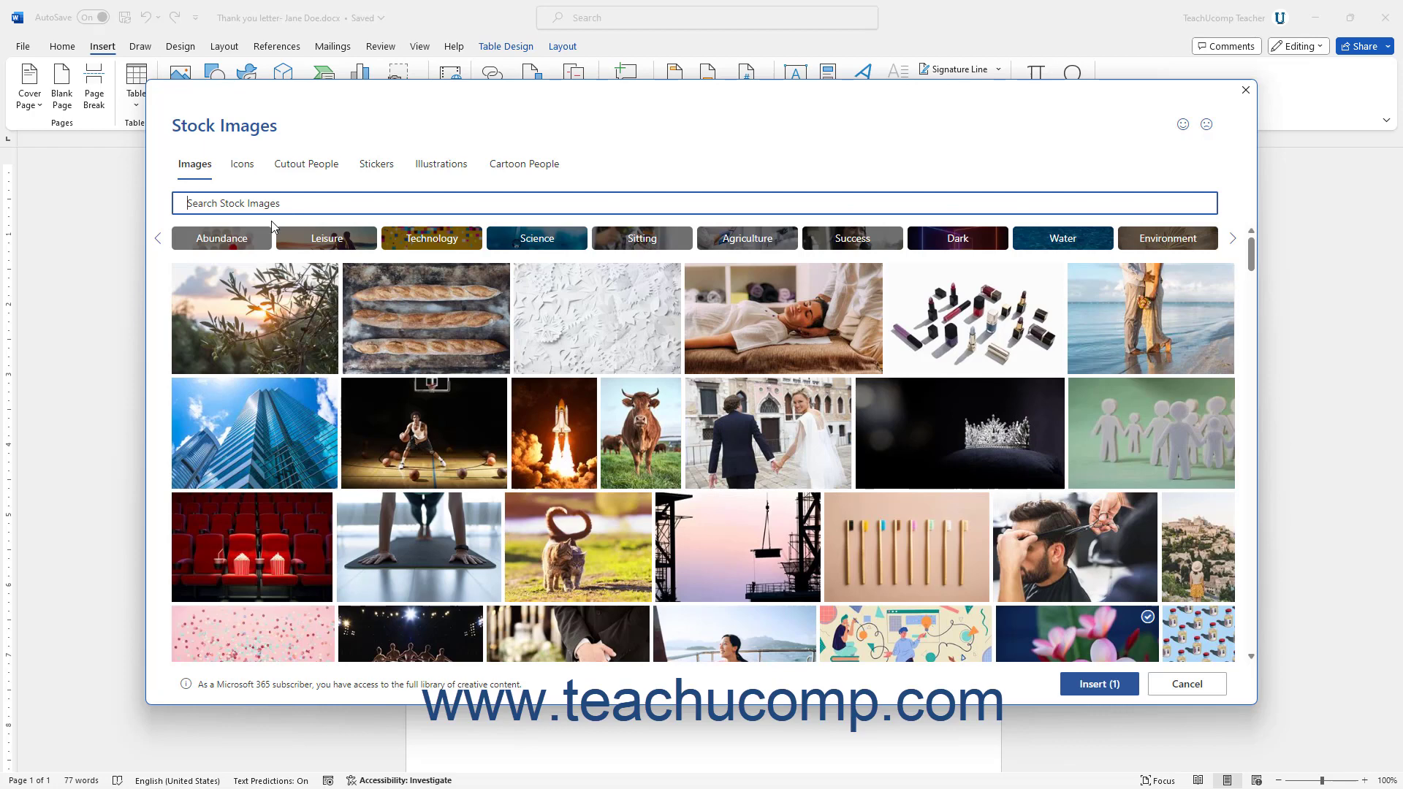
- Browse the Icons, Cutout People, Stickers, Illustrations and Cartoon People galleries, ending back on Icons
{"action": "left_click", "coordinate": [237, 174]}
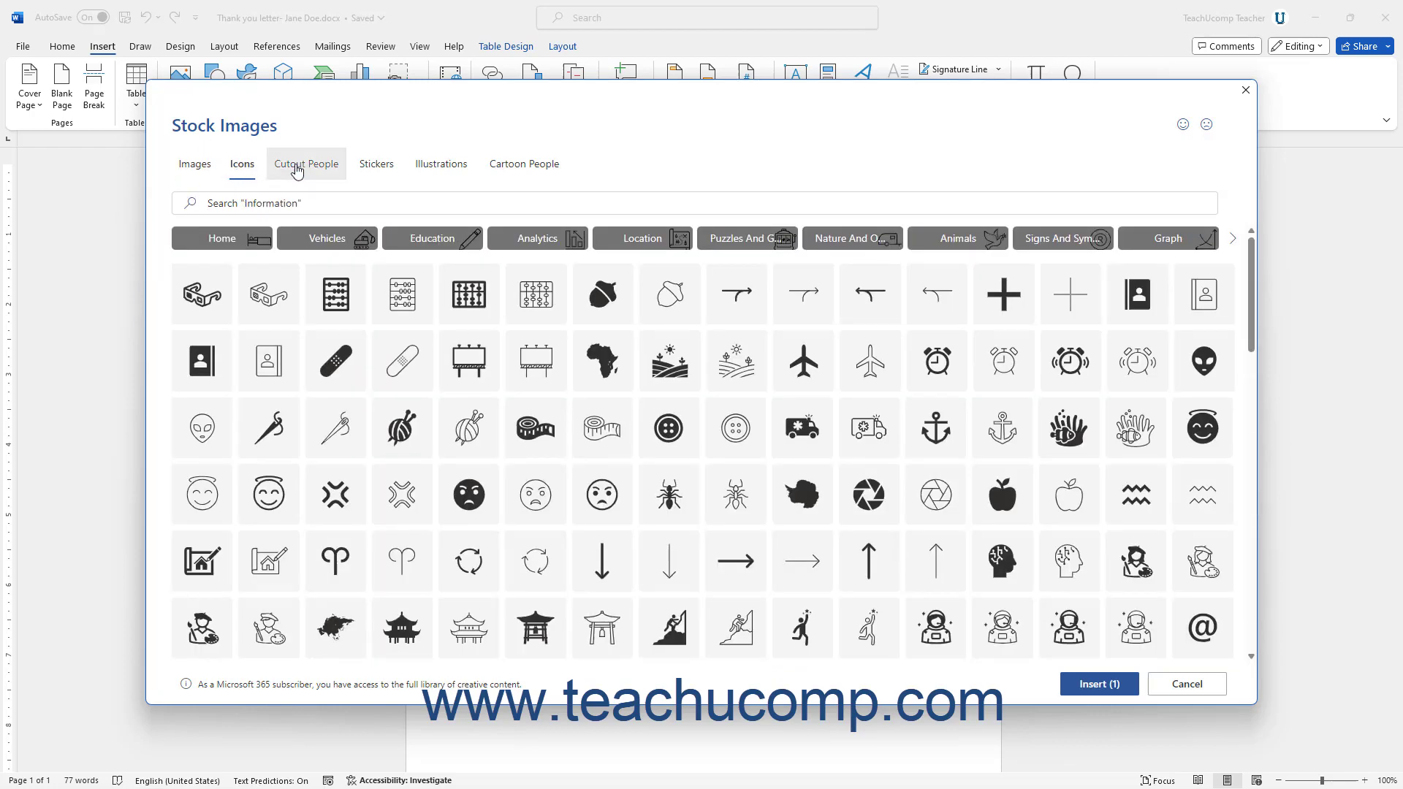
{"action": "left_click", "coordinate": [297, 170]}
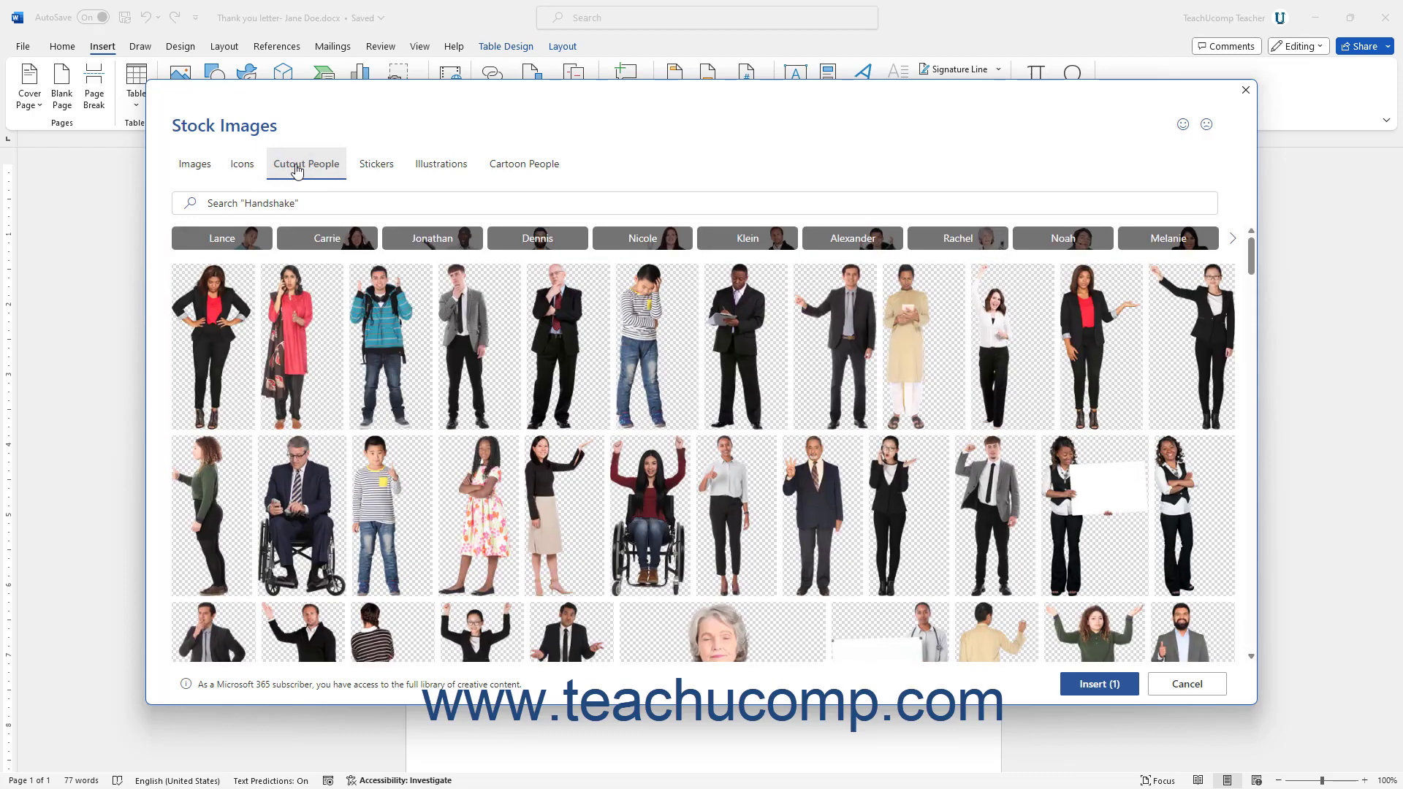
{"action": "left_click", "coordinate": [377, 167]}
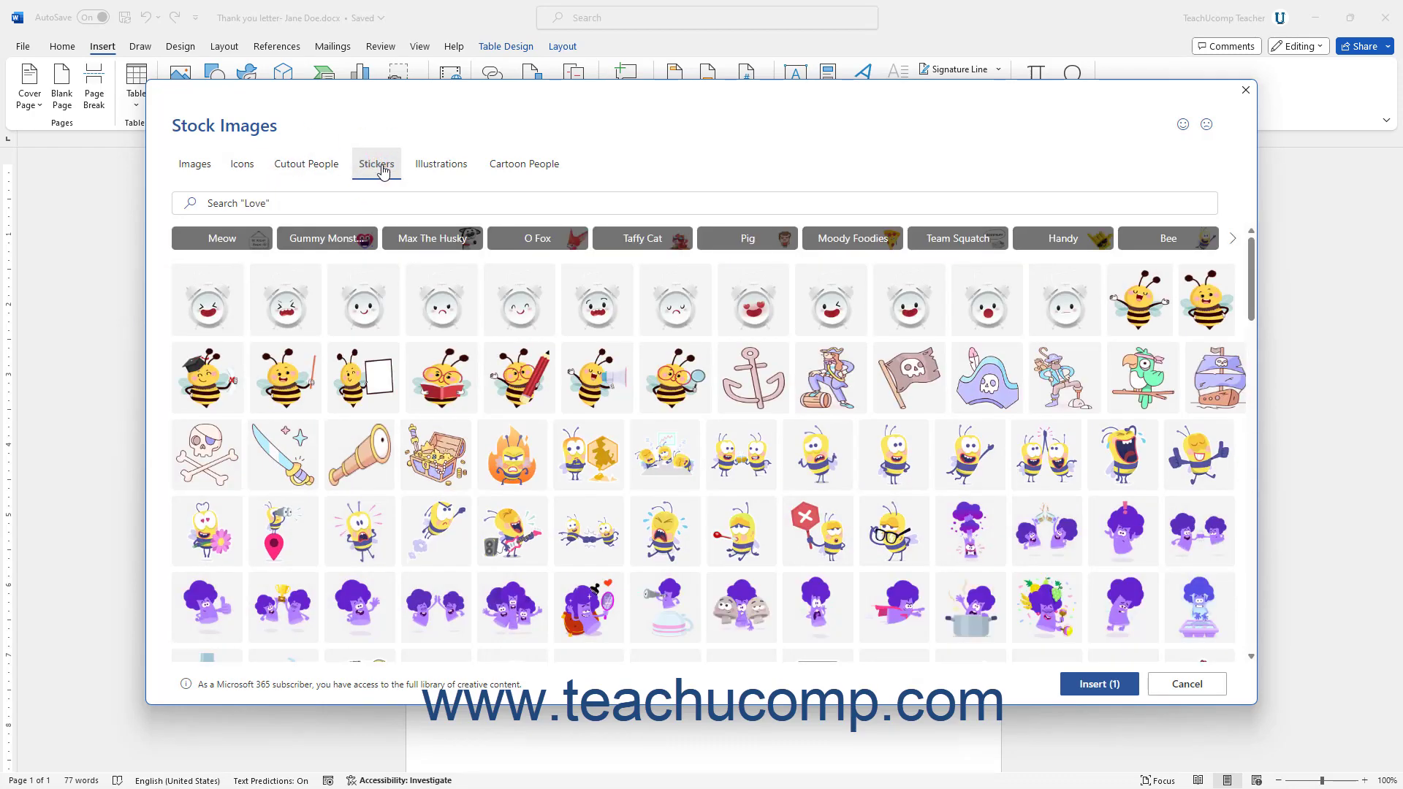
{"action": "left_click", "coordinate": [440, 168]}
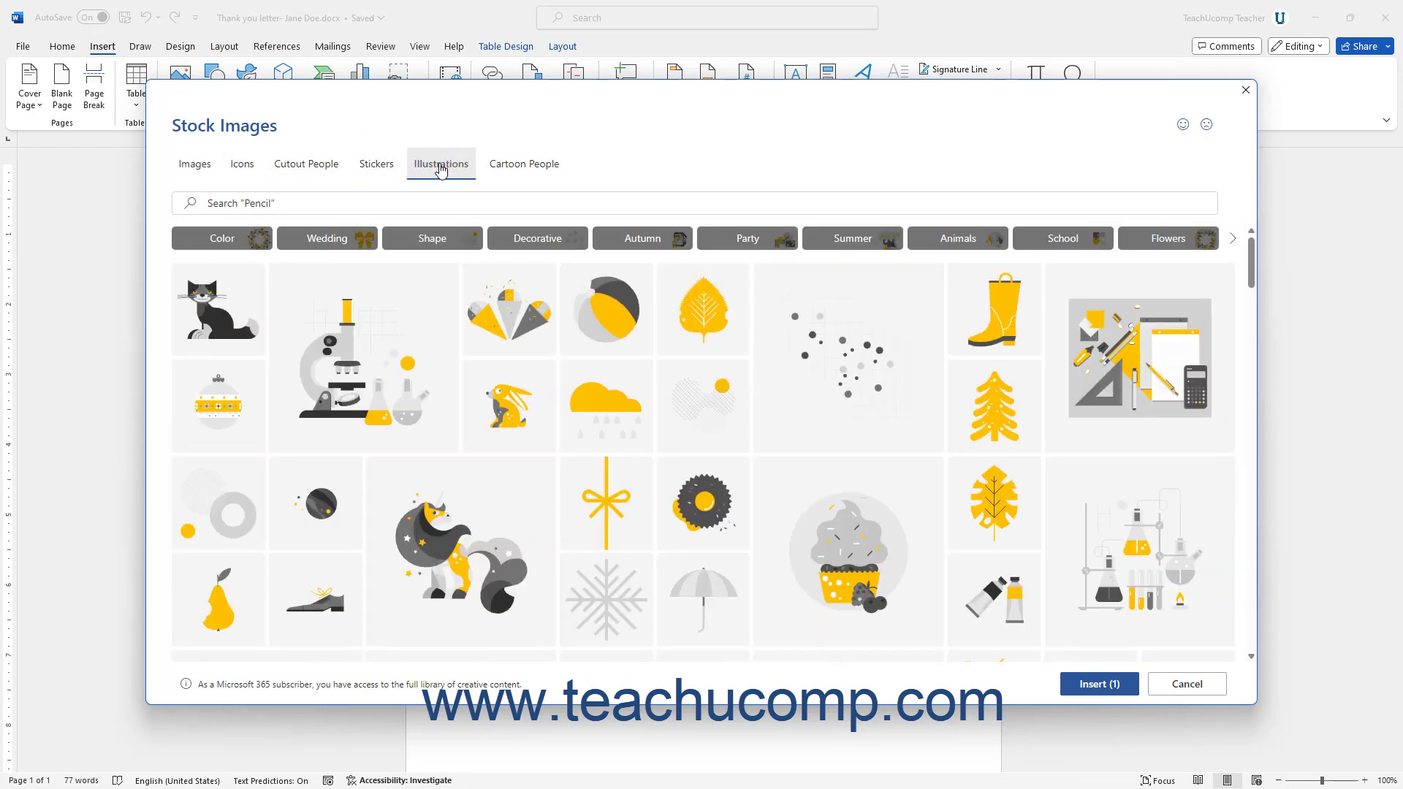
{"action": "left_click", "coordinate": [514, 167]}
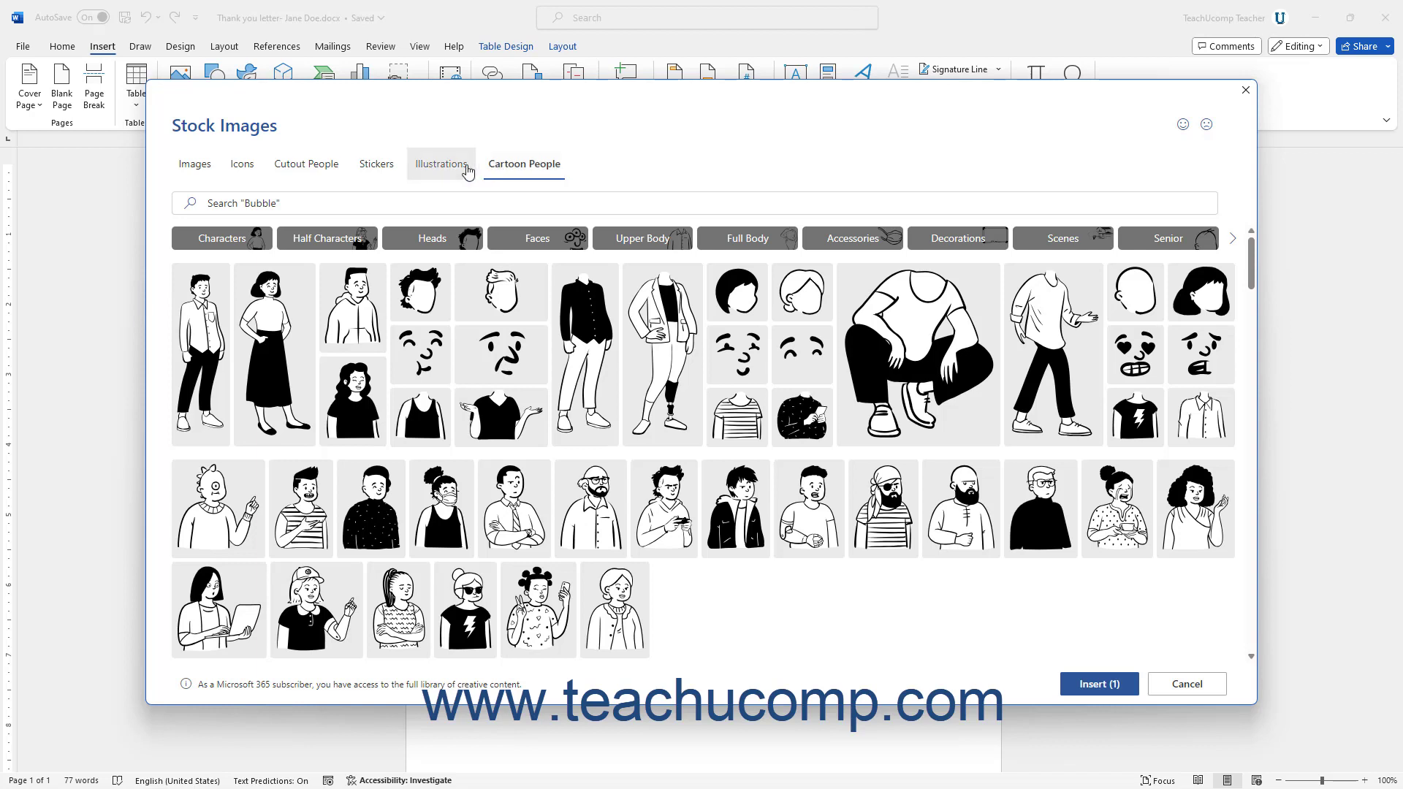
{"action": "left_click", "coordinate": [251, 165]}
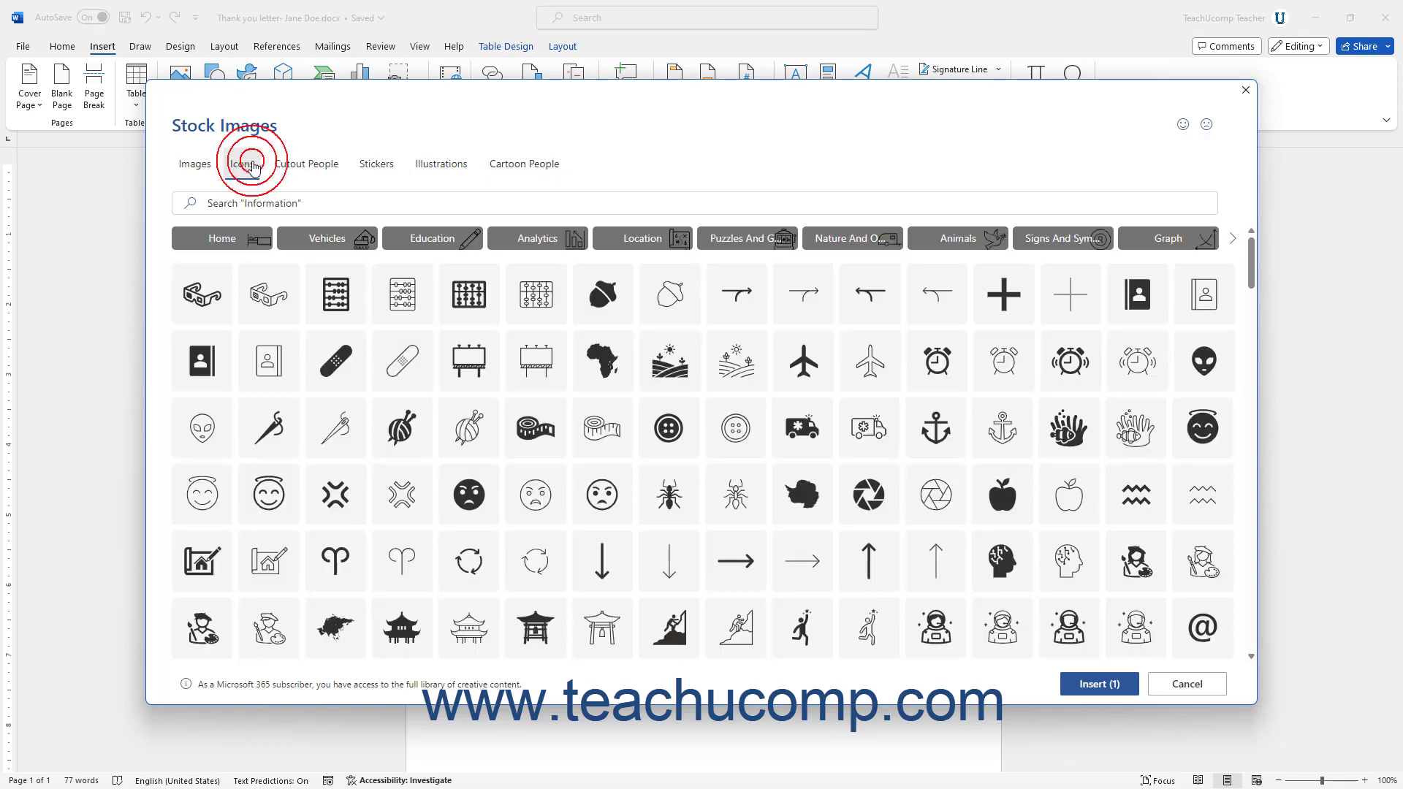
- Add the bookshelf icon from the Education icons and insert it with the flower photo
{"action": "left_click", "coordinate": [404, 240]}
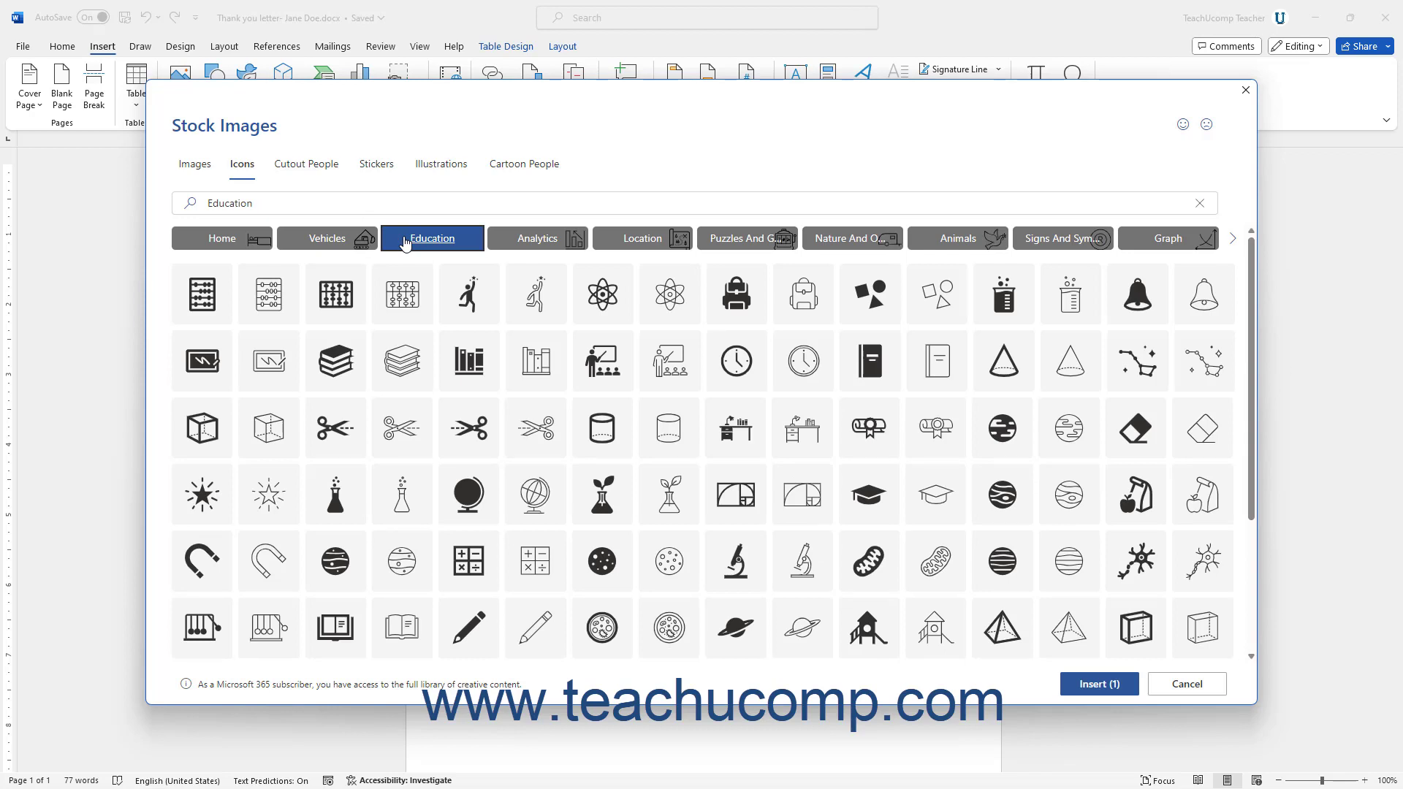
{"action": "left_click", "coordinate": [538, 379]}
{"action": "left_click", "coordinate": [1083, 684]}
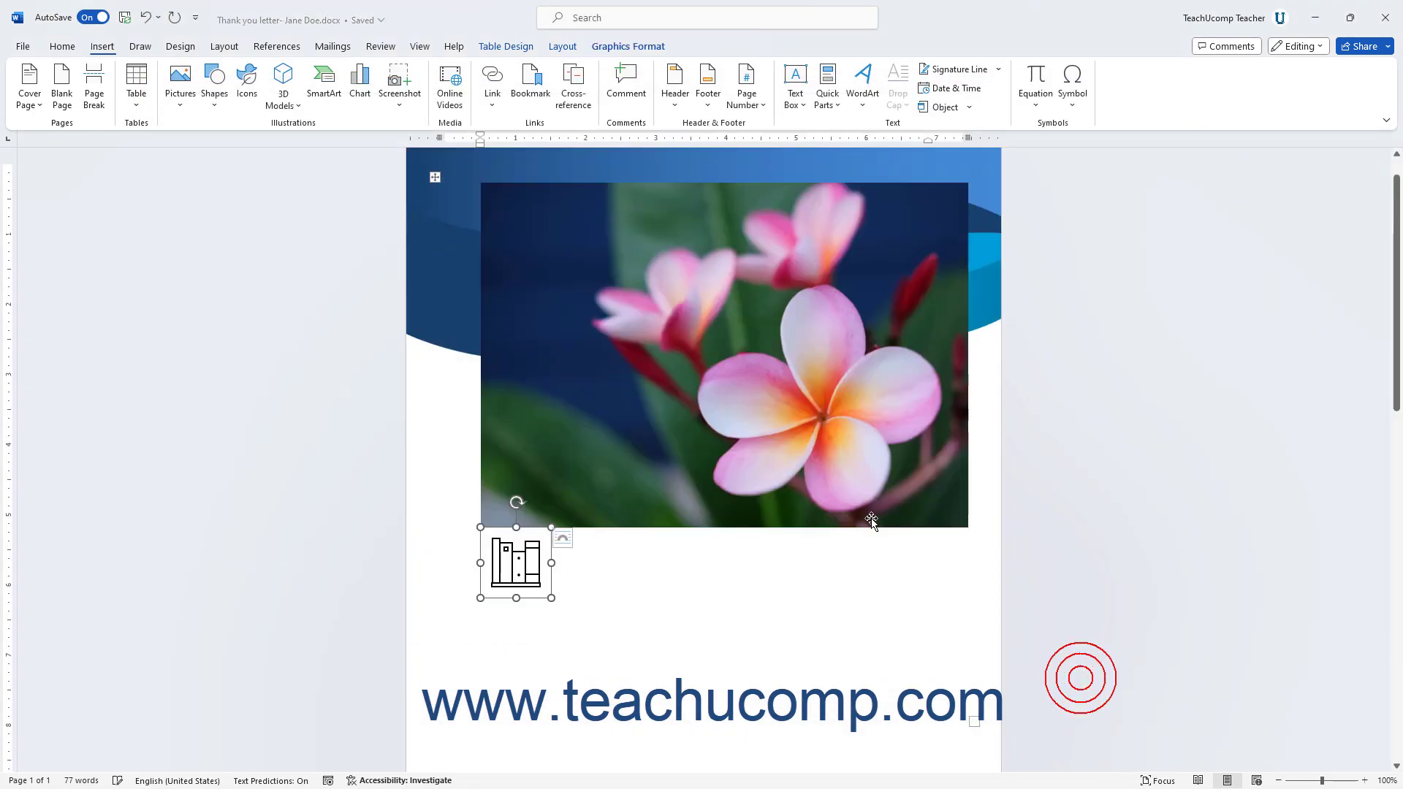
- Delete the pink flower photo, leaving only the bookshelf icon in the header
{"action": "left_click", "coordinate": [686, 349]}
{"action": "key", "text": "Delete"}
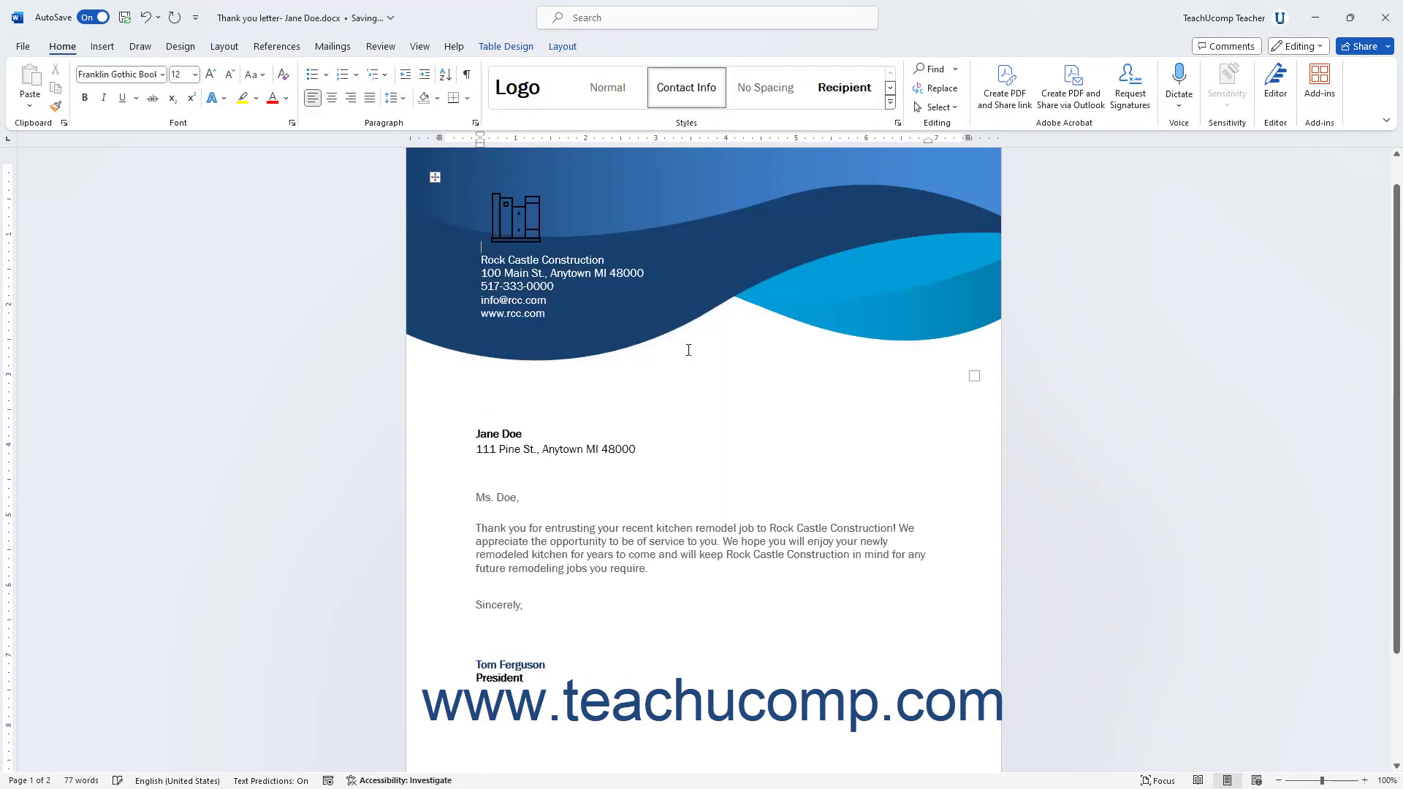